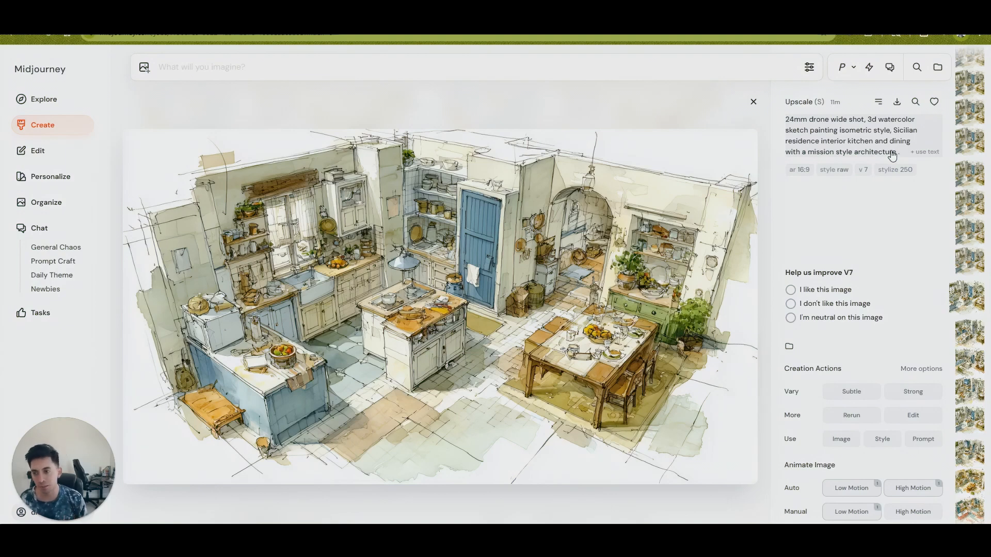
Step: Examine the earlier Sicilian kitchen and dining watercolor renders and variations one by one, along with their prompts and parameters
scroll(375, 273, down, 2)
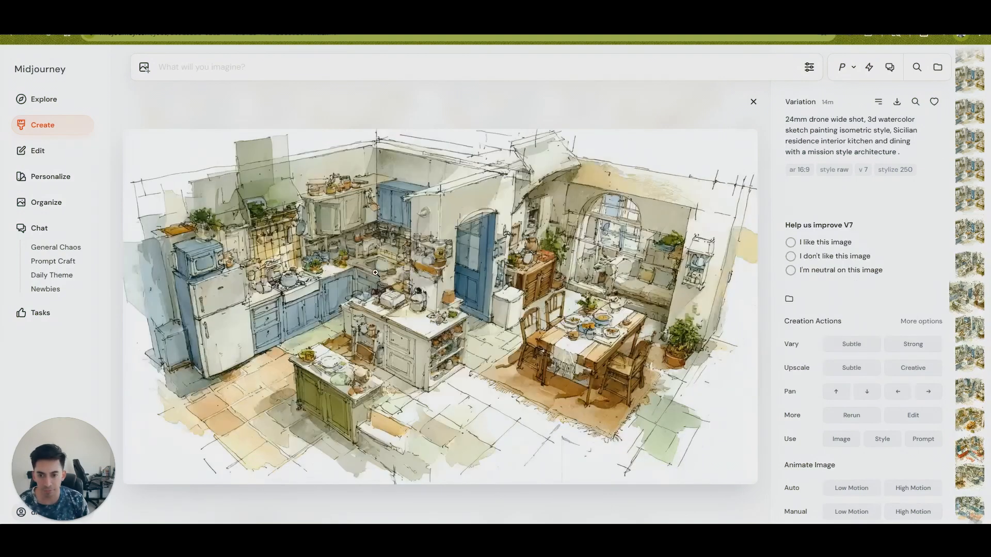
scroll(375, 272, down, 5)
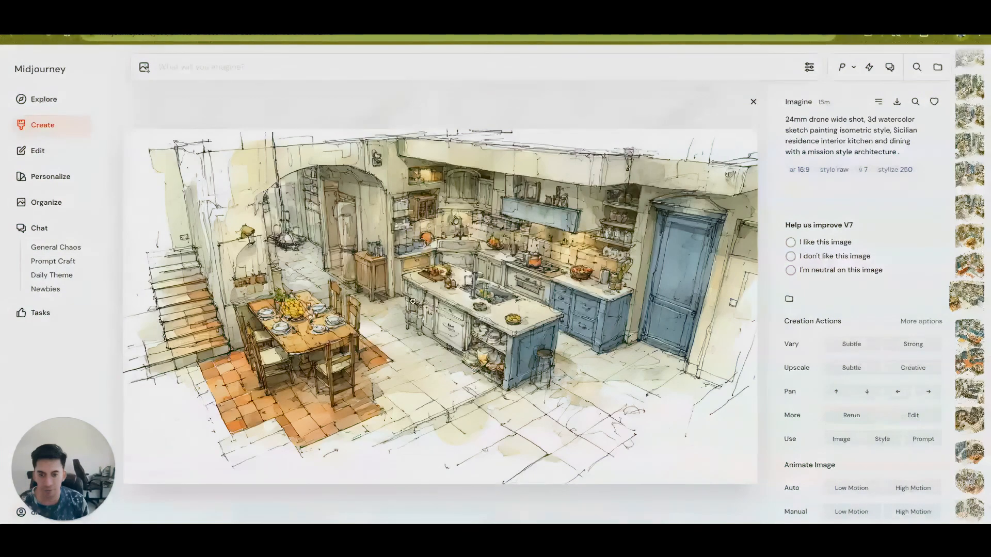
scroll(413, 301, down, 1)
scroll(410, 303, down, 1)
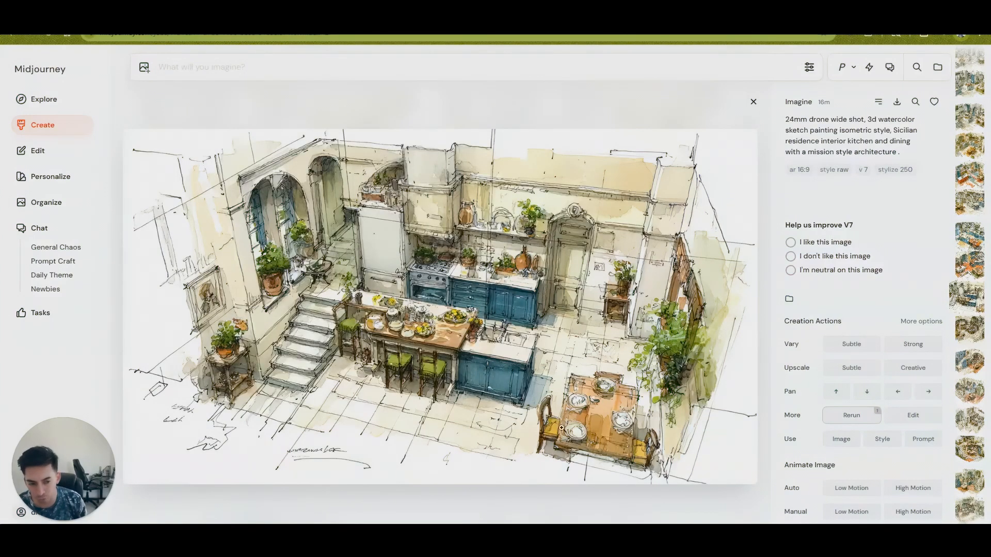
scroll(508, 359, down, 1)
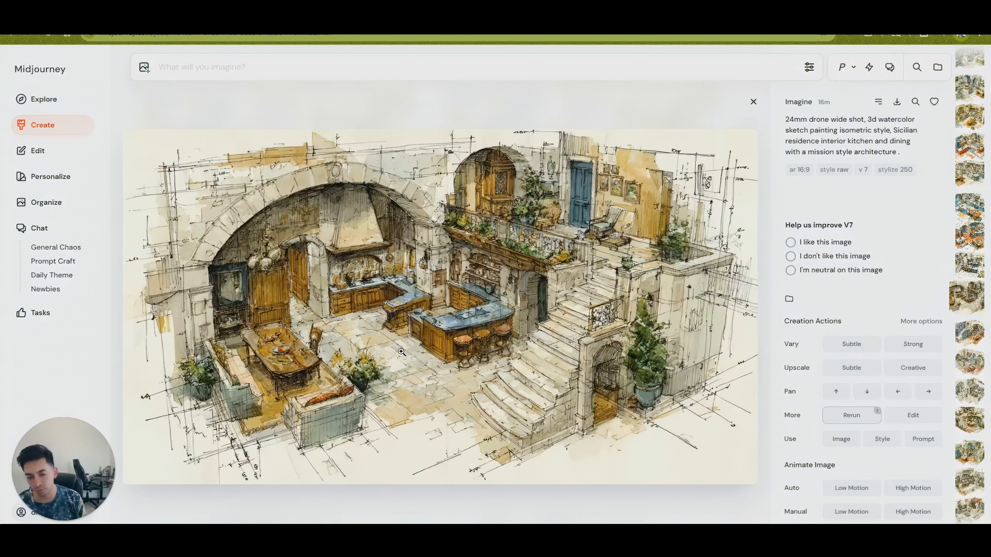
scroll(412, 361, down, 1)
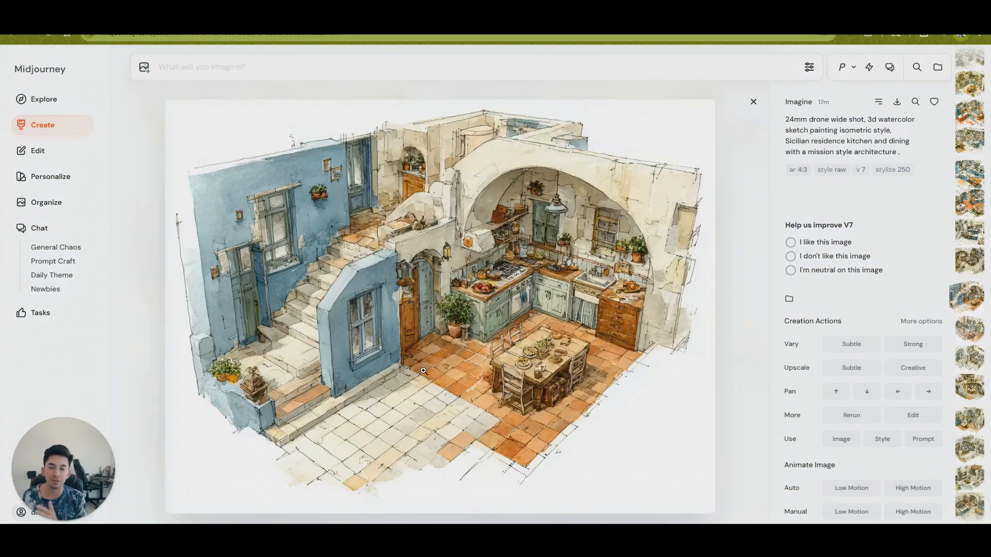
scroll(423, 370, down, 3)
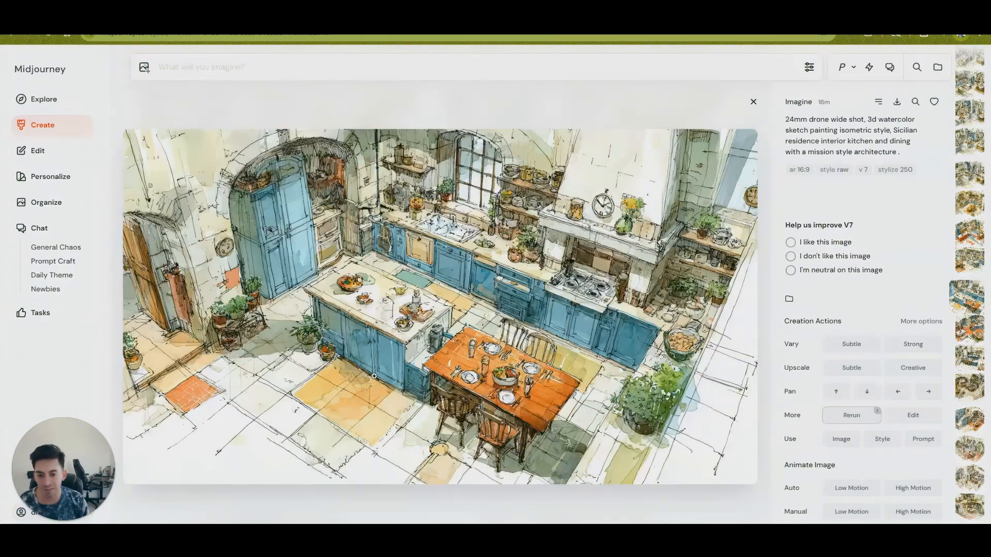
scroll(450, 355, down, 1)
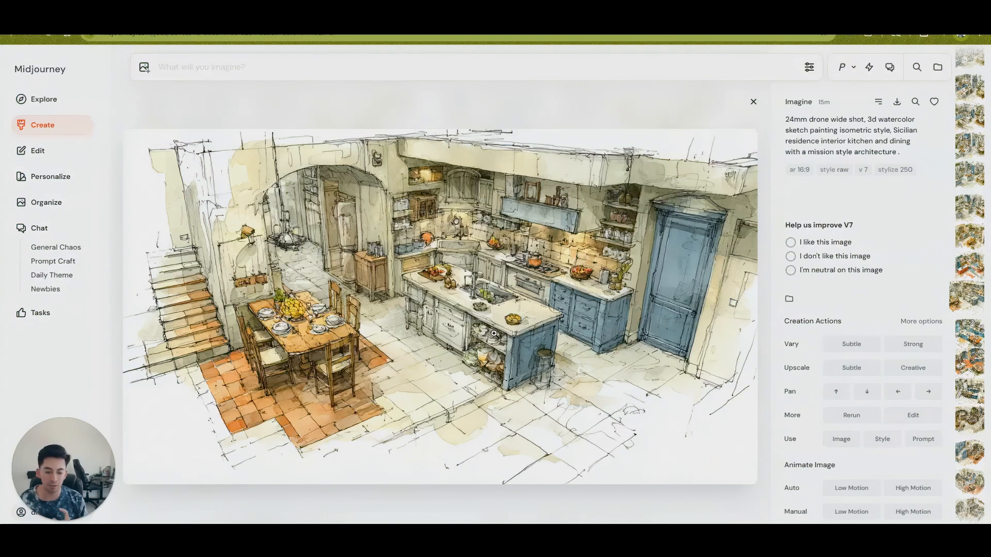
scroll(493, 334, down, 1)
scroll(452, 333, down, 2)
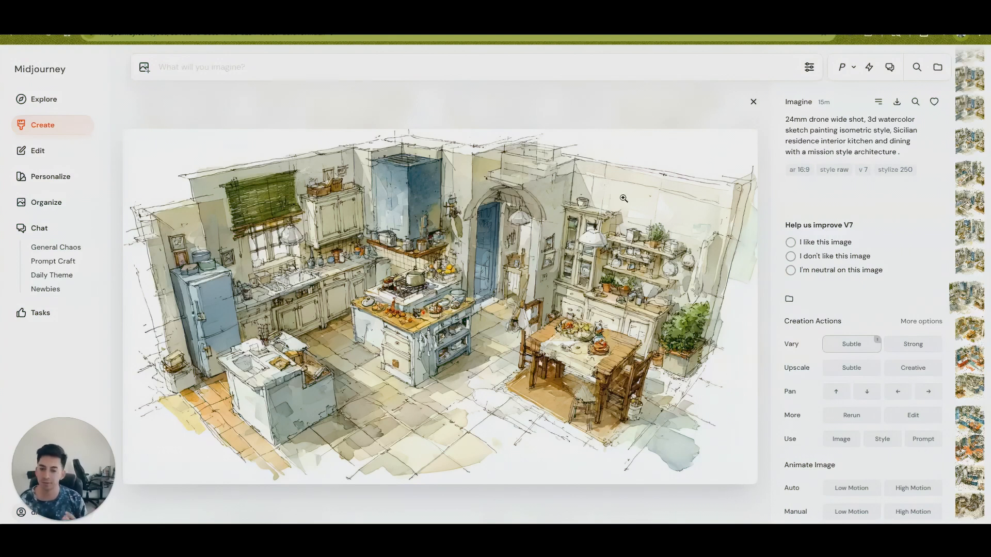
key(Down)
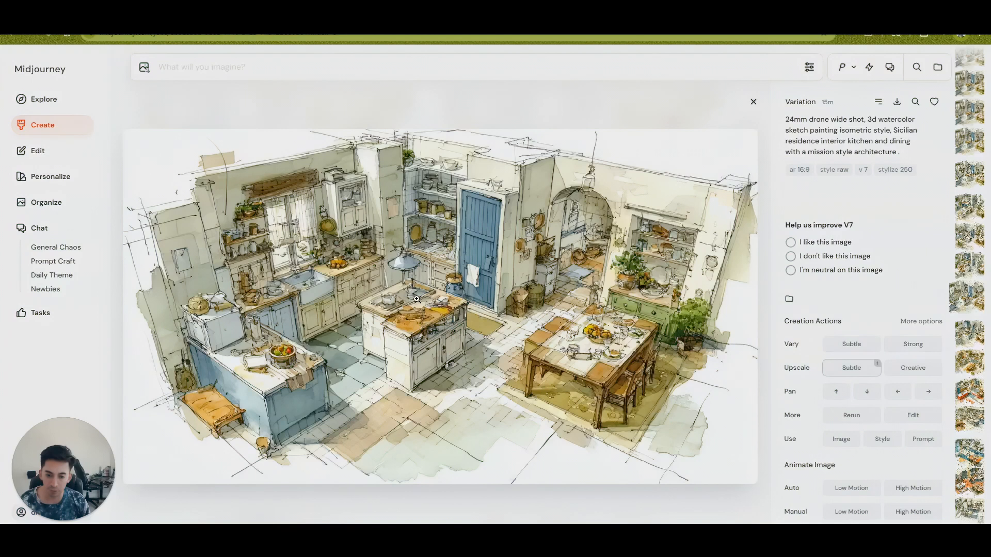
key(Down)
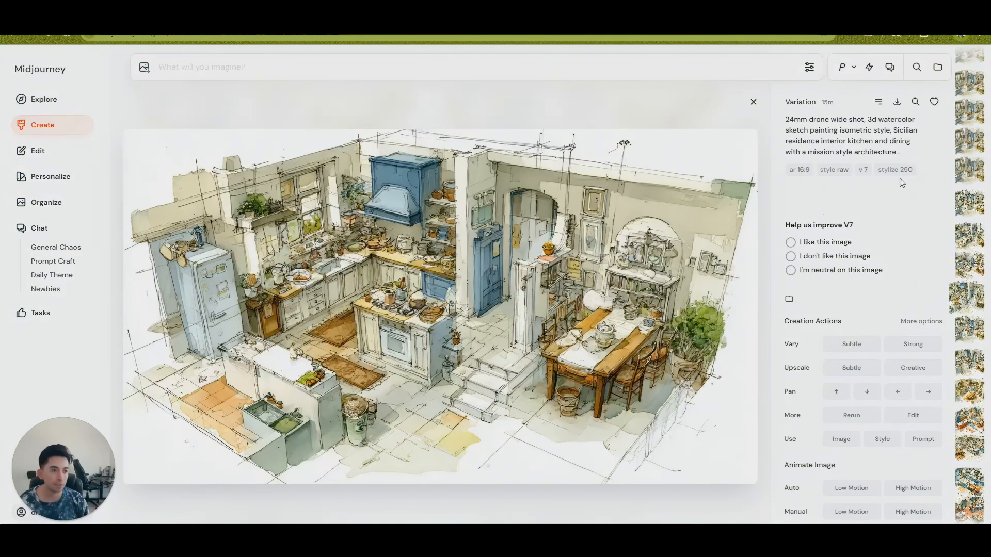
Step: Set Stealth to On in the generation settings and close them
click(809, 68)
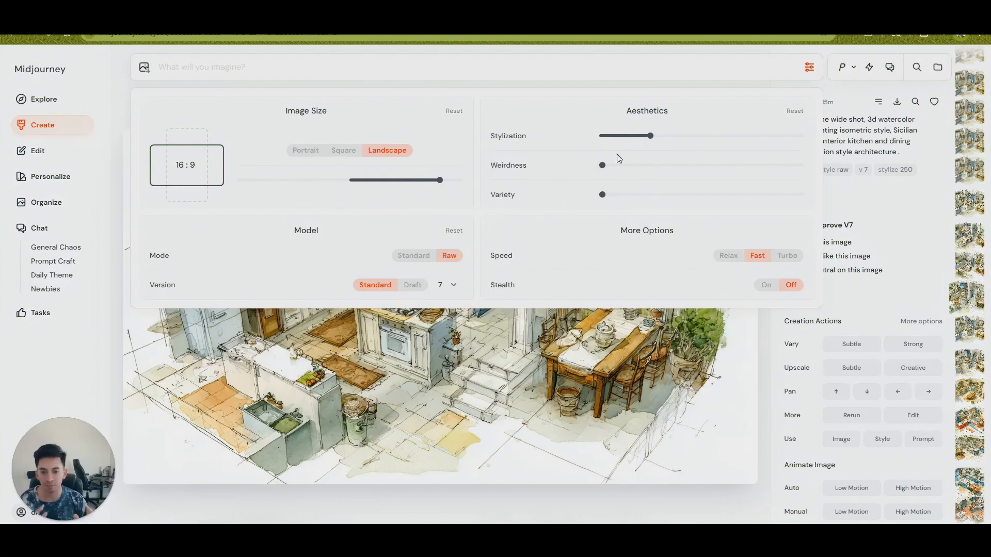
click(765, 285)
click(808, 69)
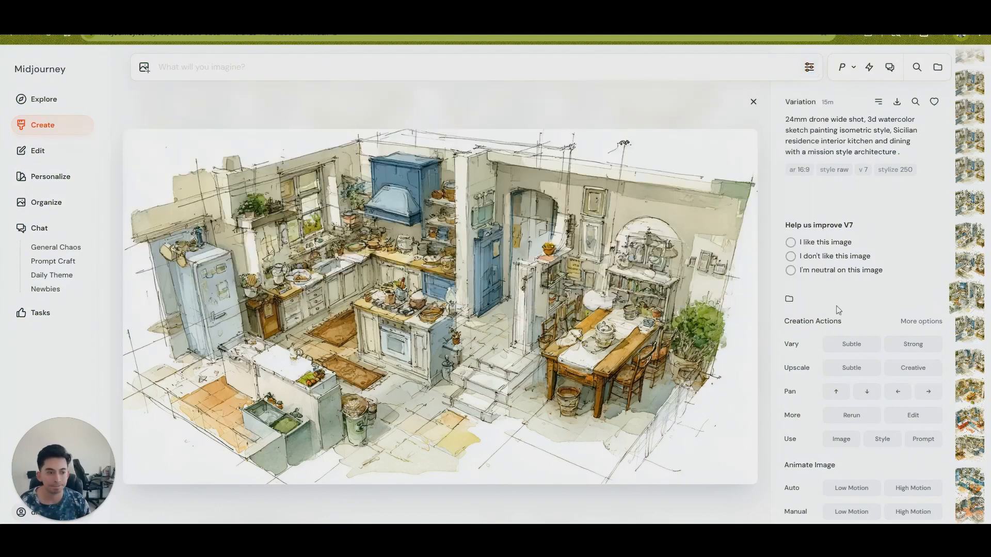
Step: View the upscaled blue-door kitchen image and compare the low-motion and high-motion videos generated from it, including their prompts
key(Up)
key(Up)
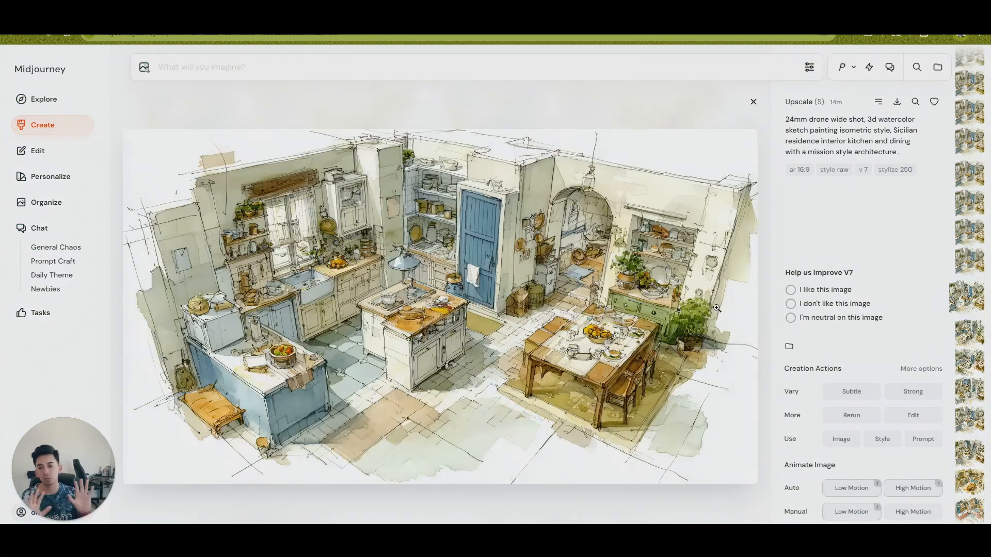
key(Up)
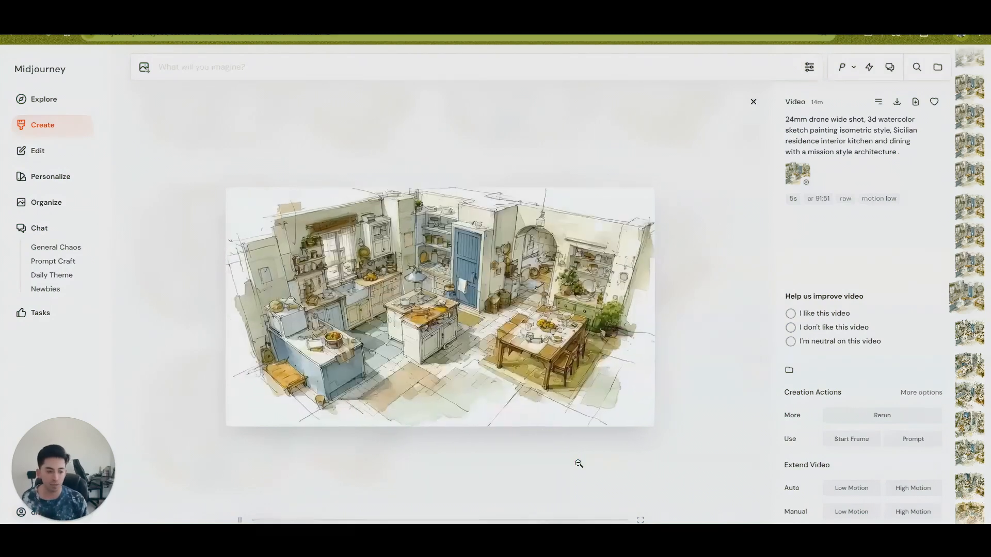
mouse_move(794, 487)
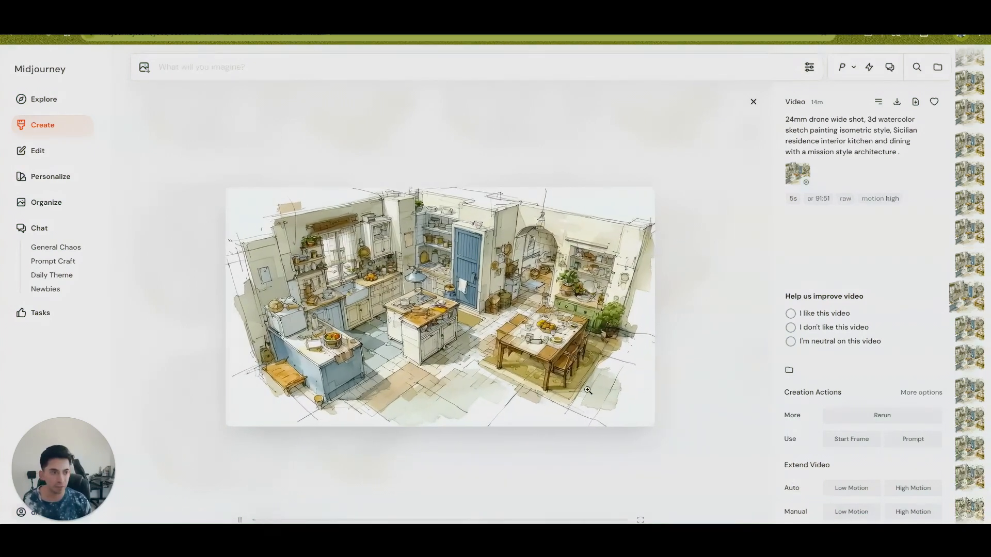
key(Up)
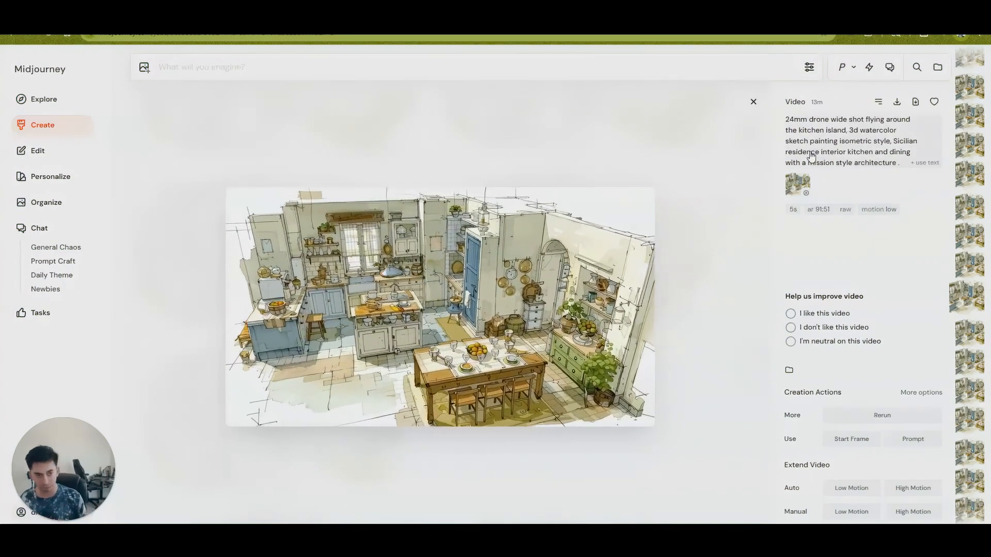
key(Down)
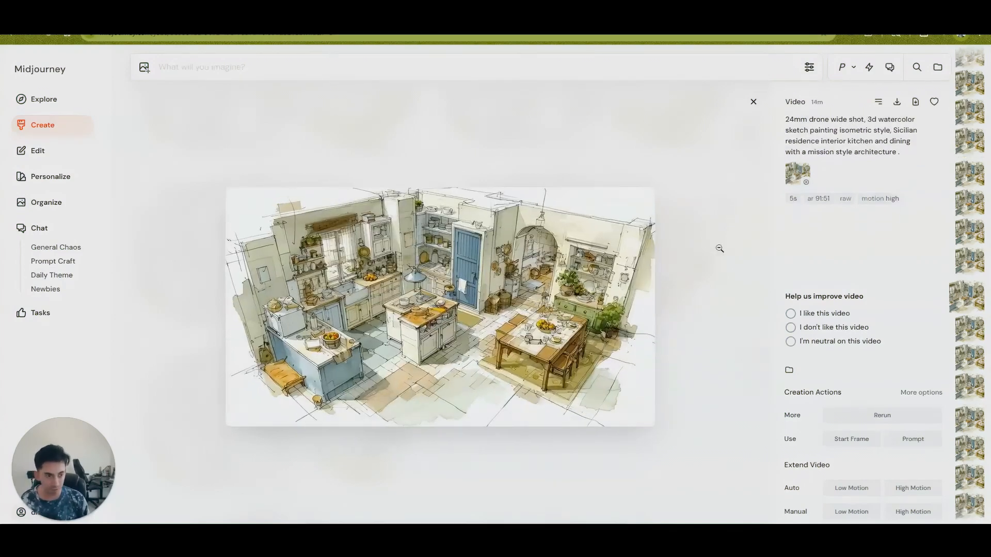
Step: Reopen the upscaled blue-door kitchen image and begin a manual high-motion animation with it as the start frame
key(Escape)
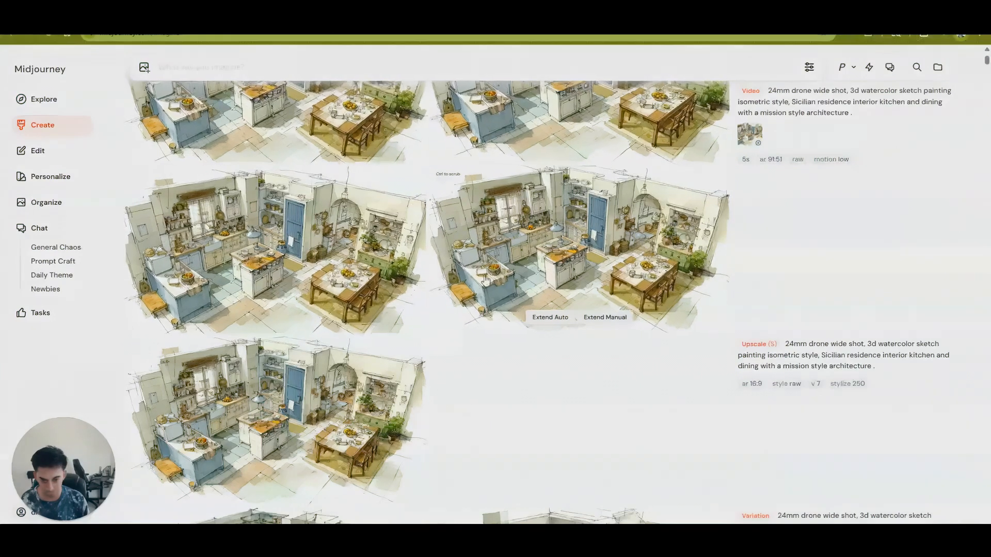
click(361, 390)
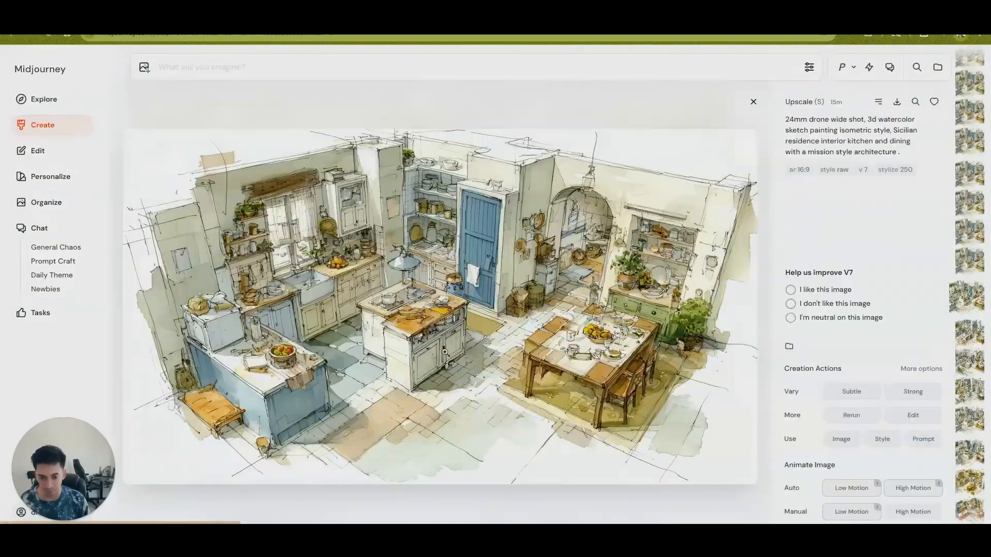
click(913, 513)
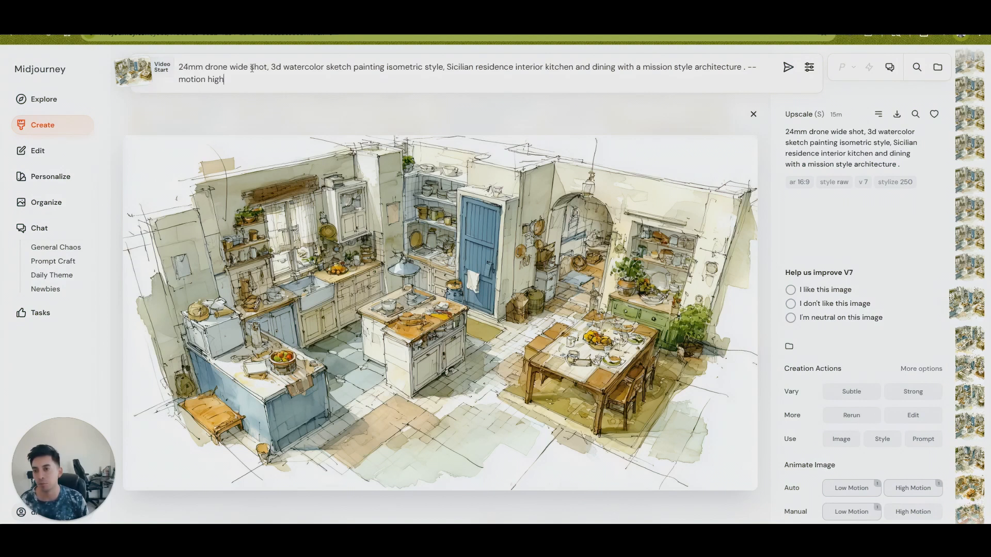
Step: Insert "around the interior space, only aerial views" after "24mm drone wide shot" in the video prompt and submit it
click(269, 66)
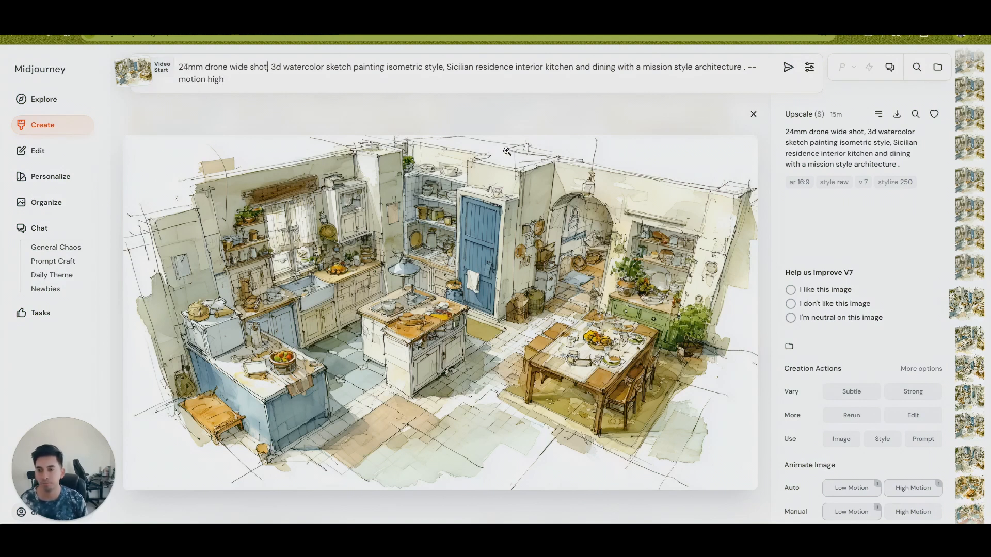
text(ARO)
key(BackSpace)
key(BackSpace)
key(BackSpace)
text(around th)
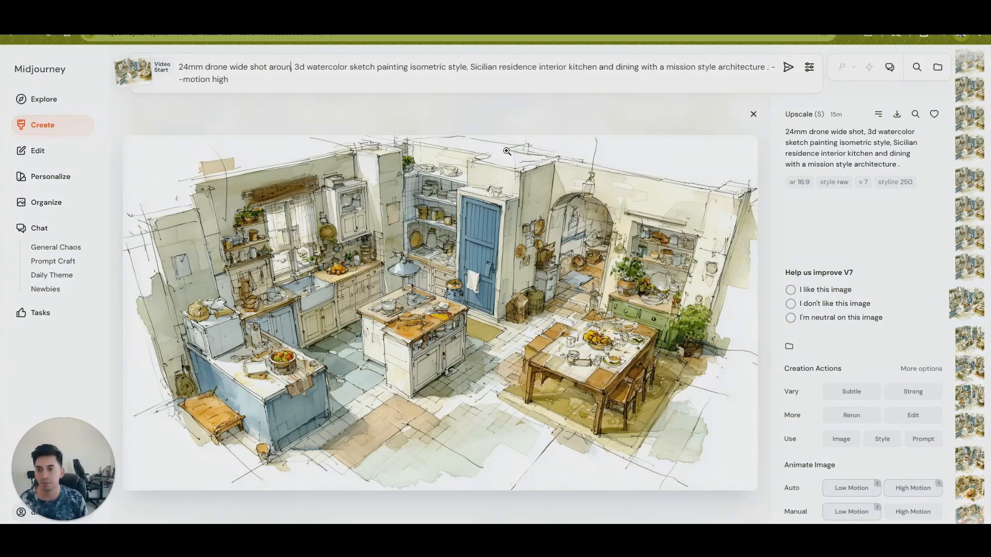
text(e interior space)
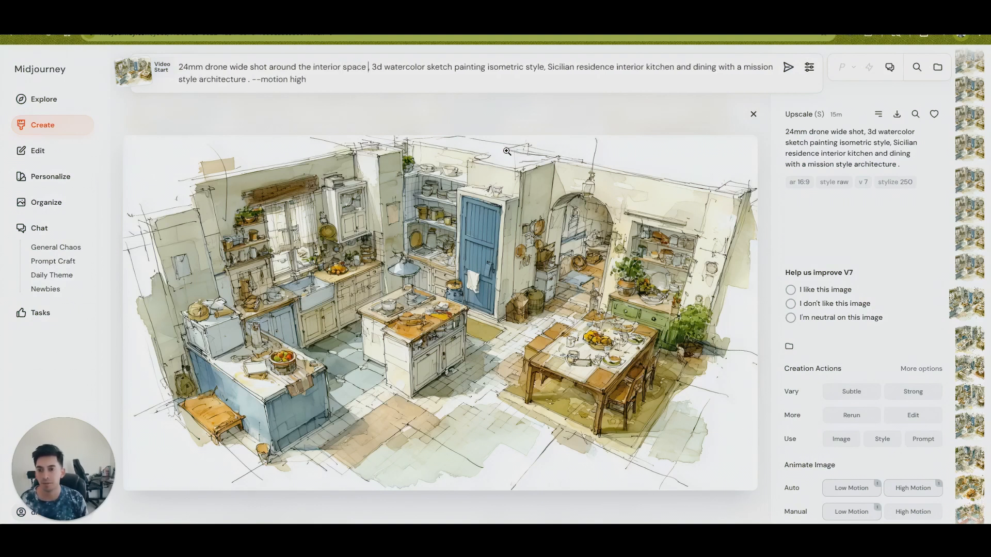
key(Delete)
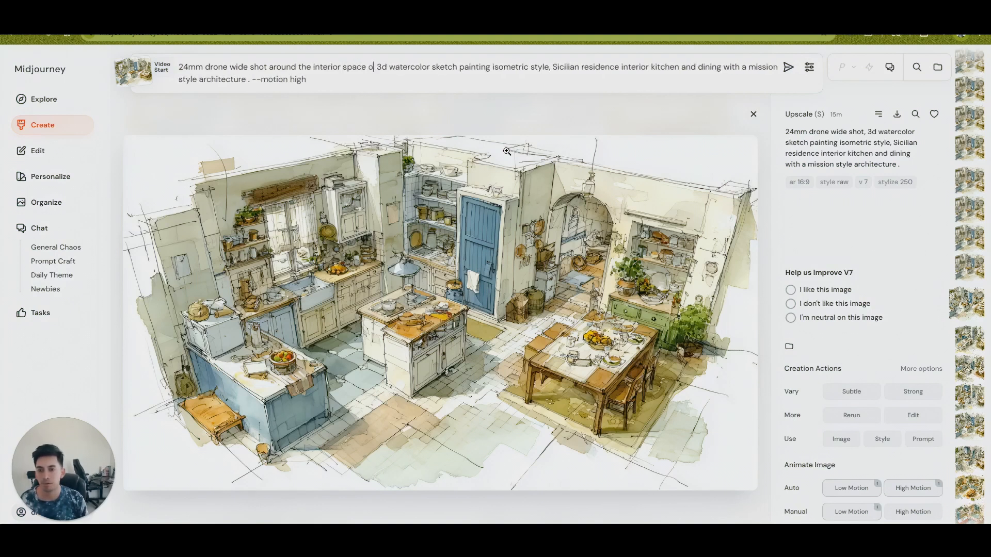
key(Right)
text(only aer)
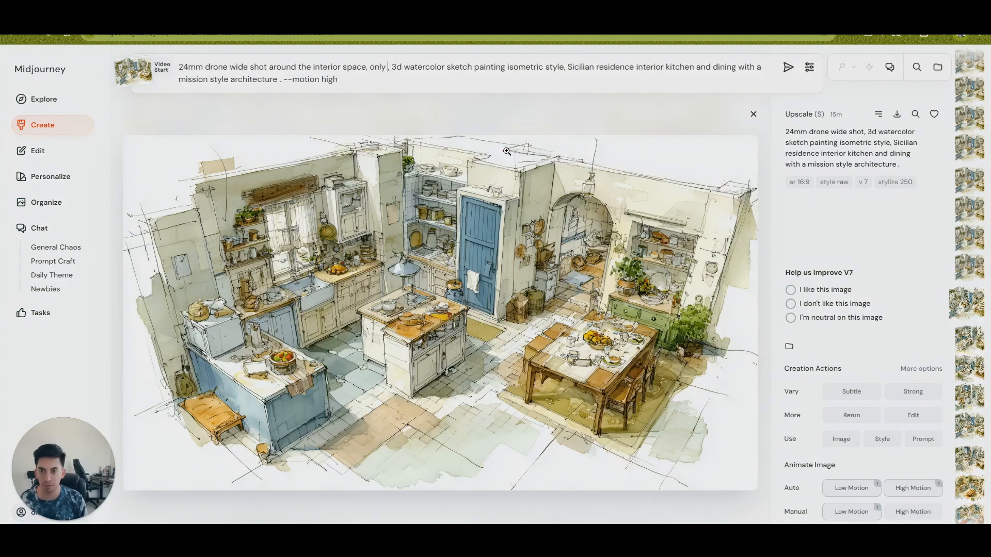
key(Delete)
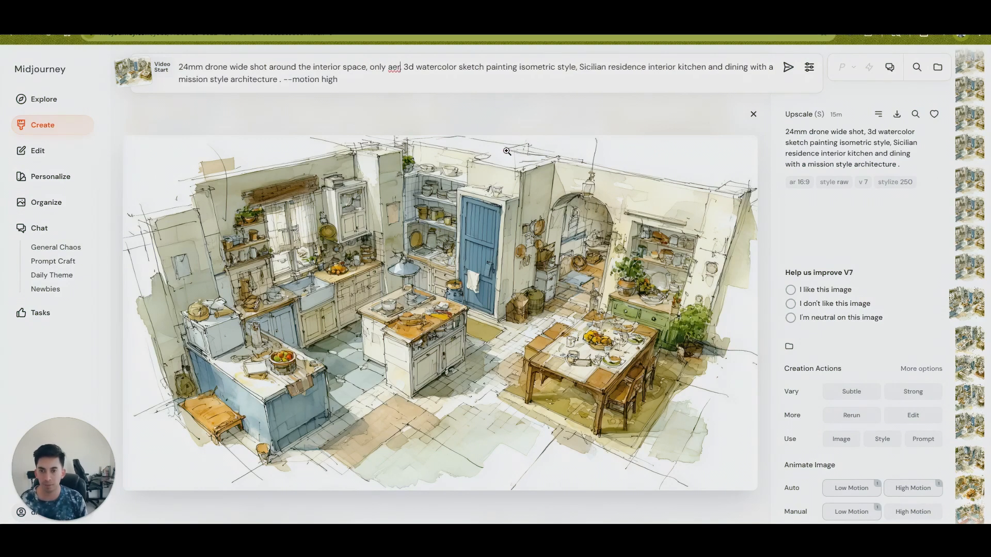
text(ial views)
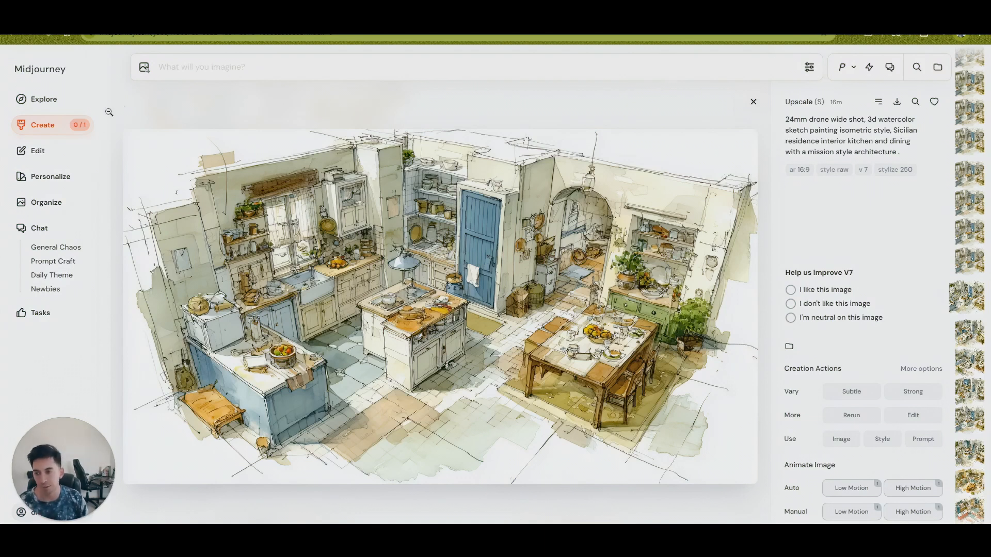
Step: Check the new video's generation progress, and open the 13-second extended low-motion video of the flight around the kitchen island
click(61, 127)
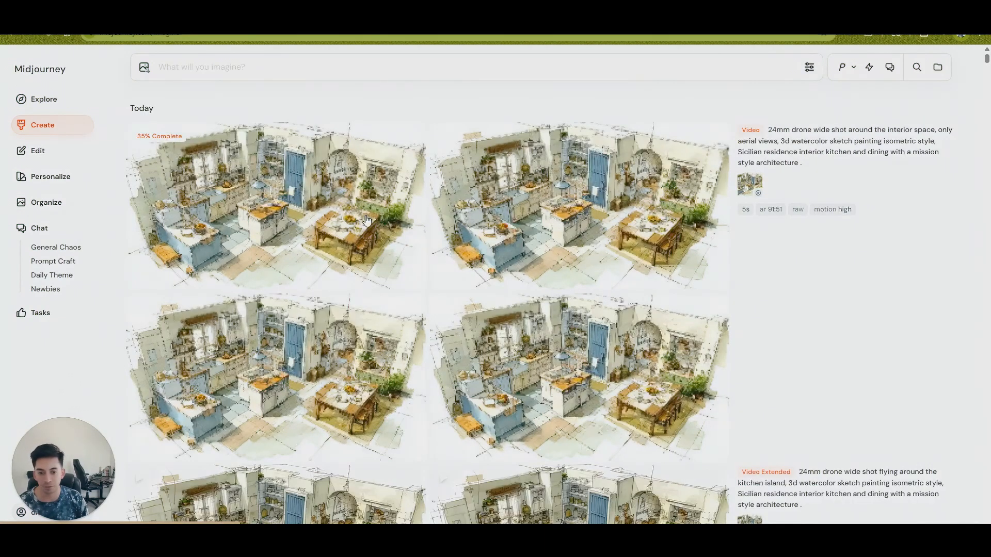
scroll(368, 223, down, 5)
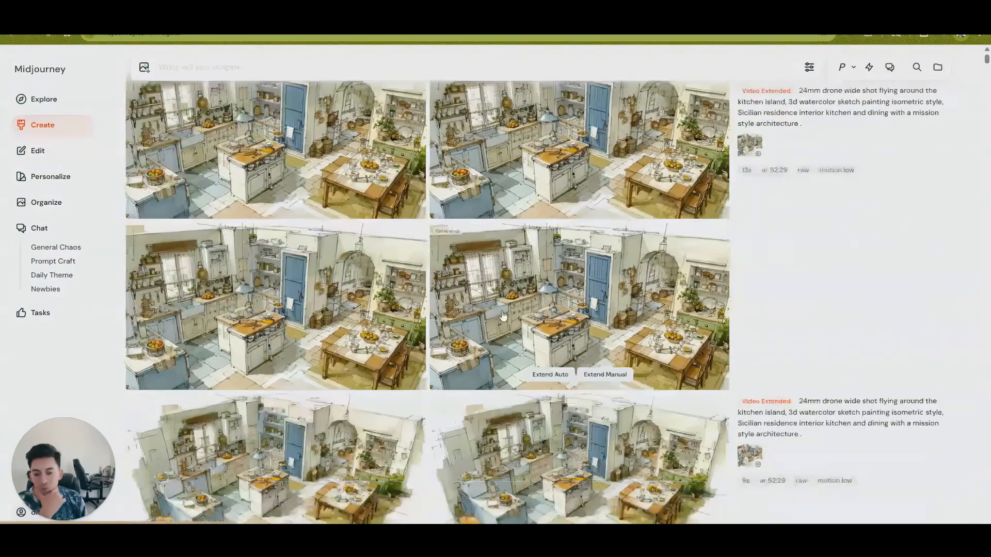
click(534, 317)
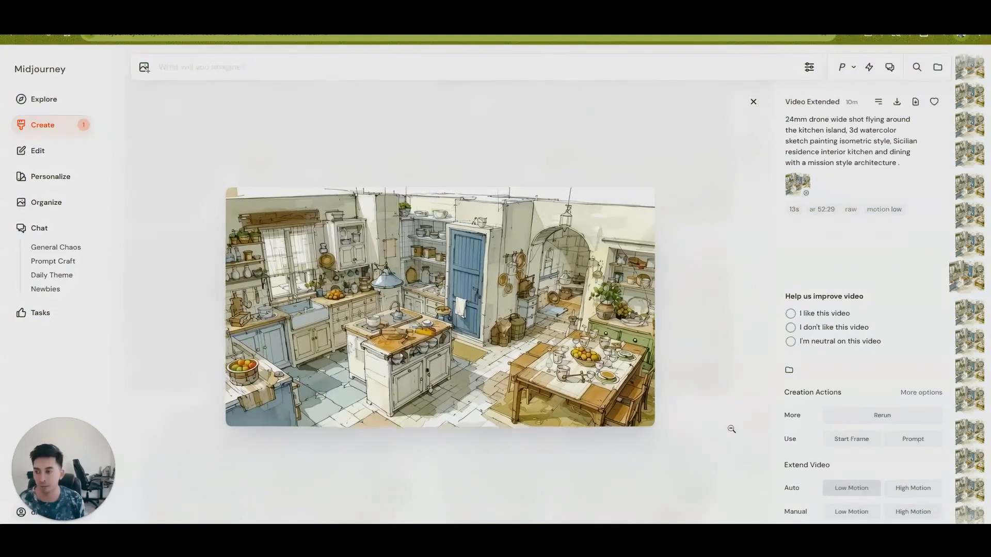
Step: Return to the creations feed and review the four high-motion aerial videos alongside the extended kitchen island videos
click(62, 126)
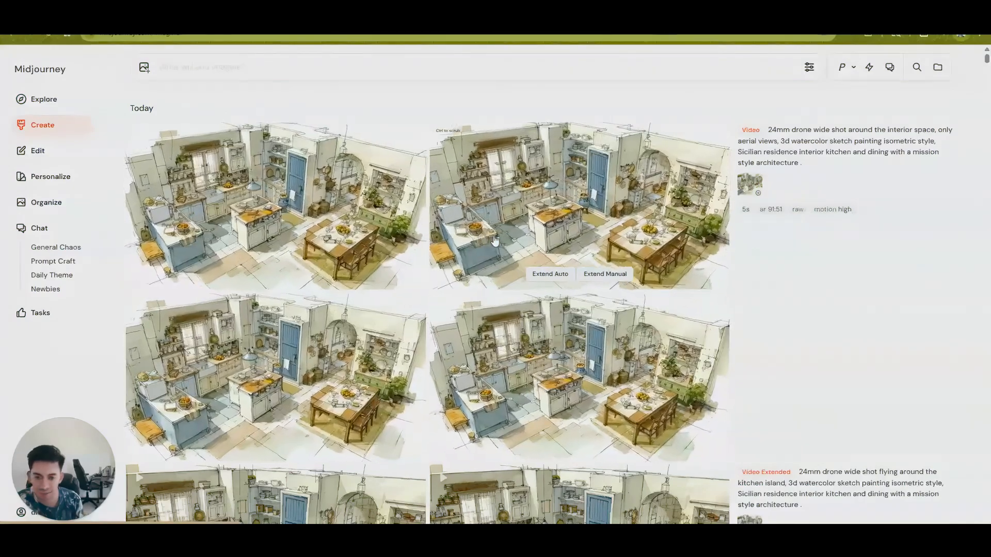
scroll(516, 309, down, 4)
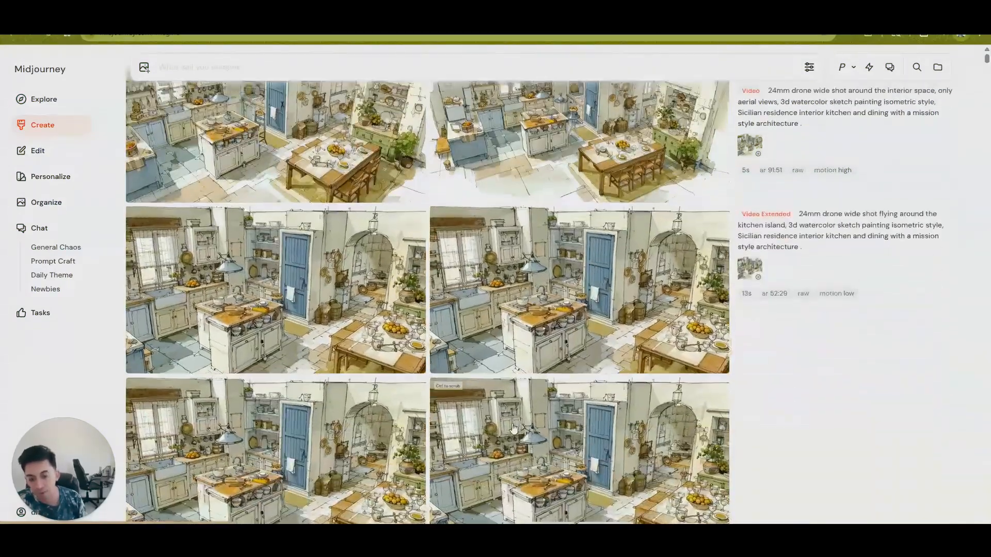
scroll(516, 387, up, 4)
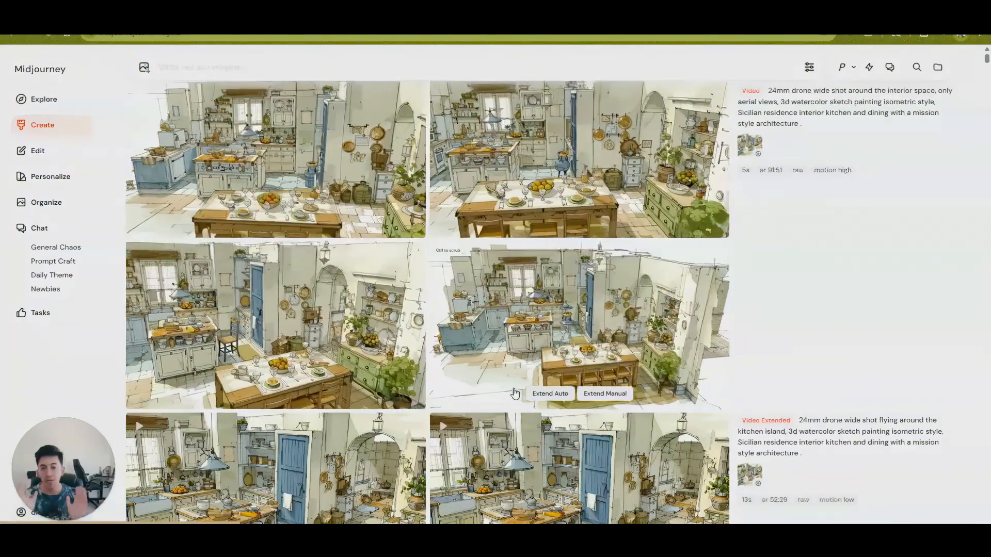
scroll(730, 130, up, 1)
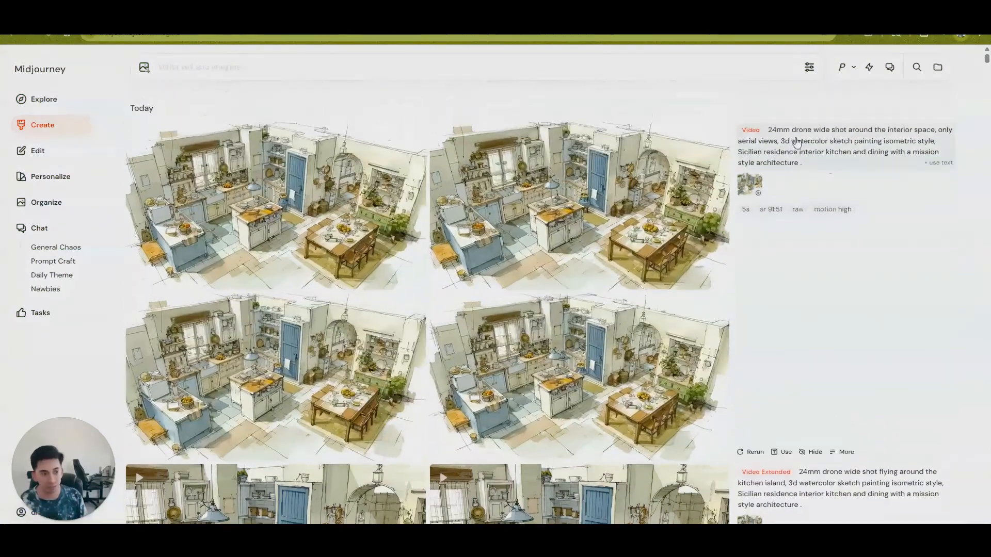